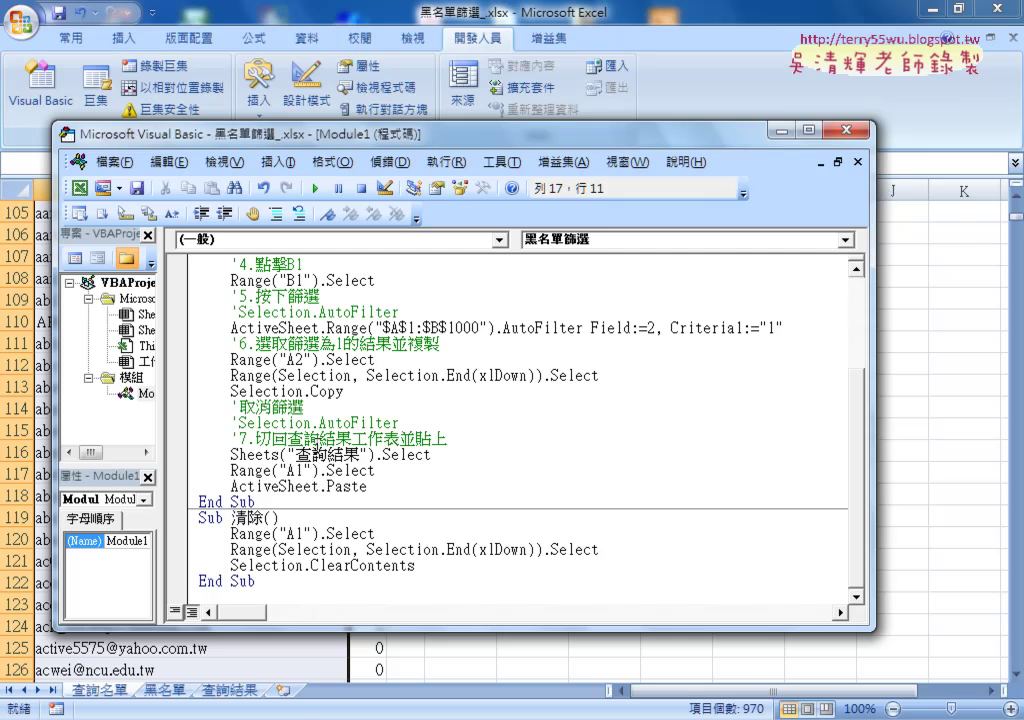
- Return to the 查詢結果 sheet, then run, clear and rerun 黑名單篩選 to list 27 addresses
{"action": "key", "text": "alt+F11"}
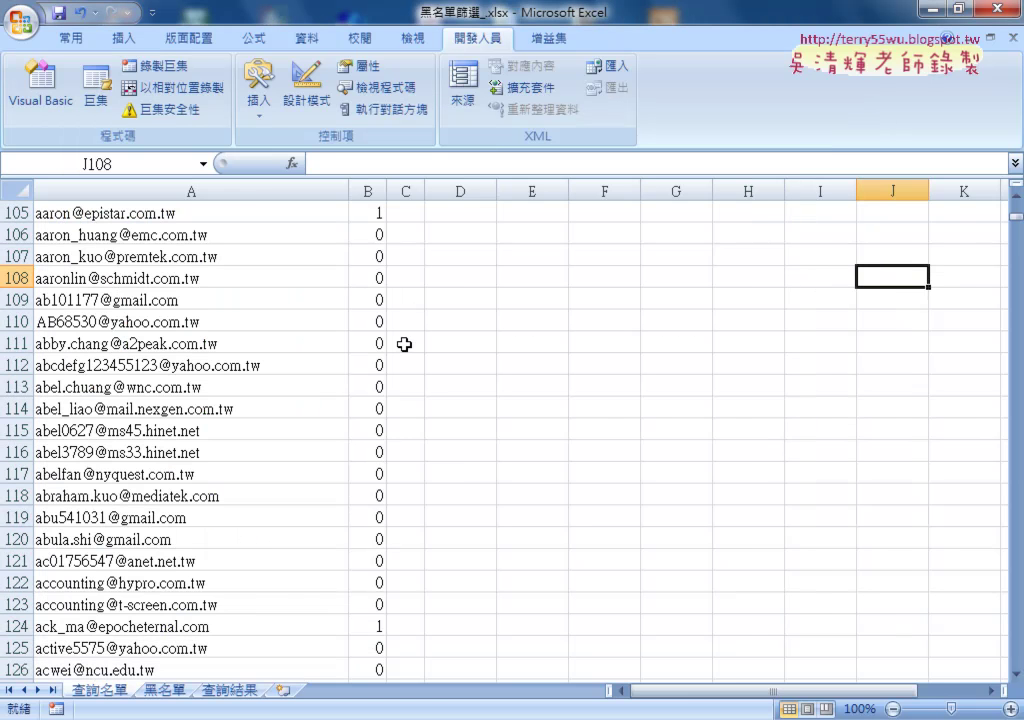
{"action": "left_click", "coordinate": [250, 690]}
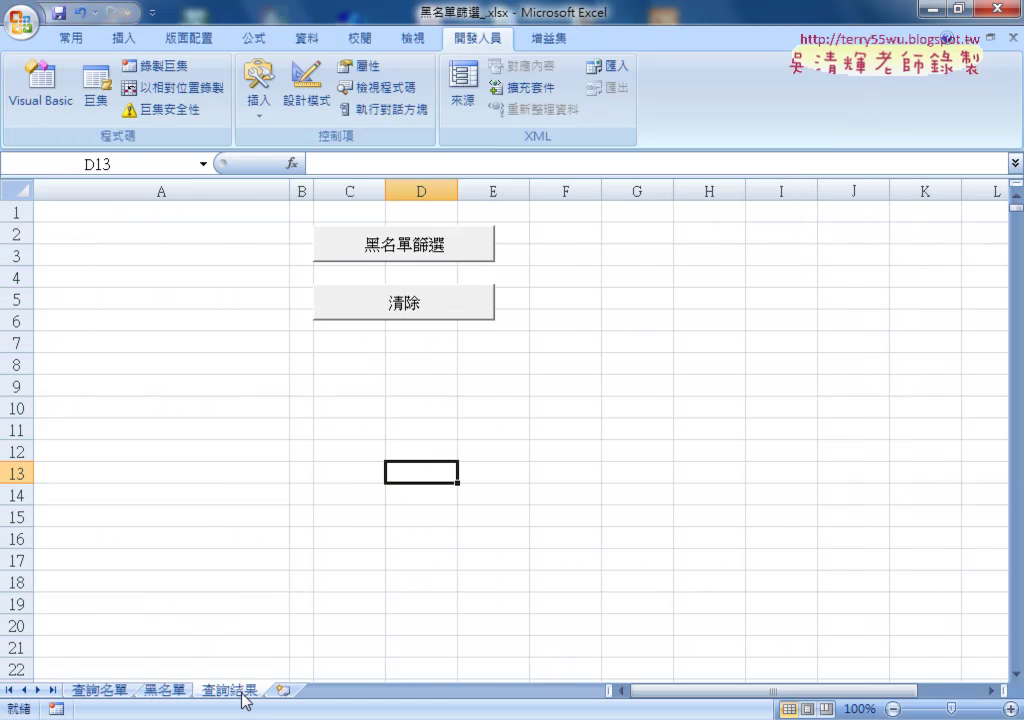
{"action": "left_click", "coordinate": [405, 255]}
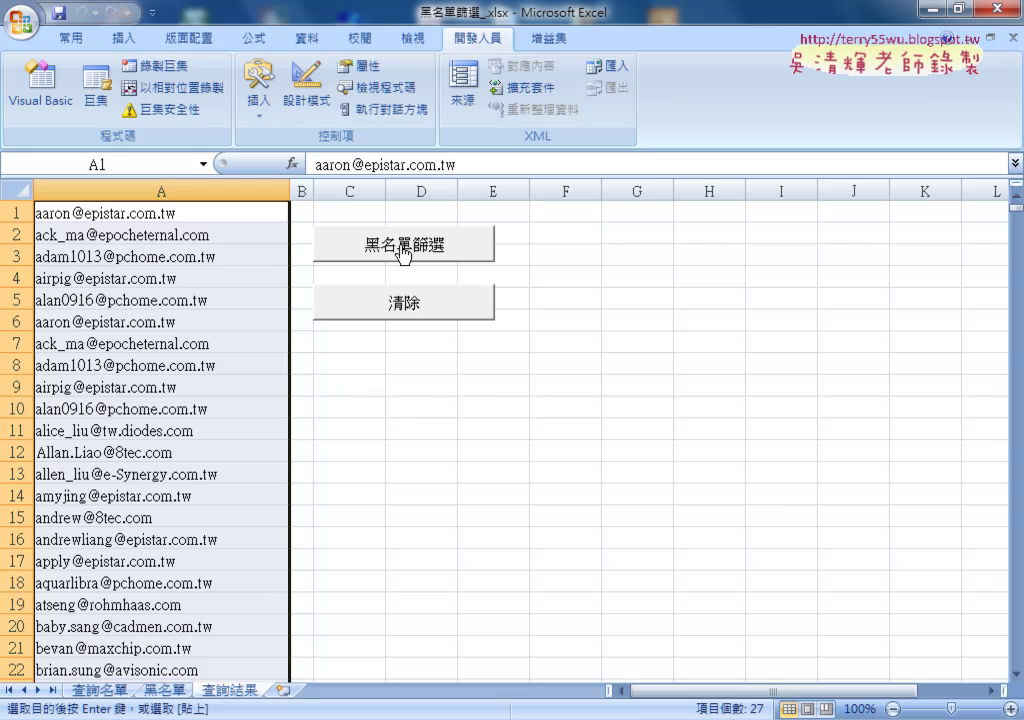
{"action": "left_click", "coordinate": [413, 308]}
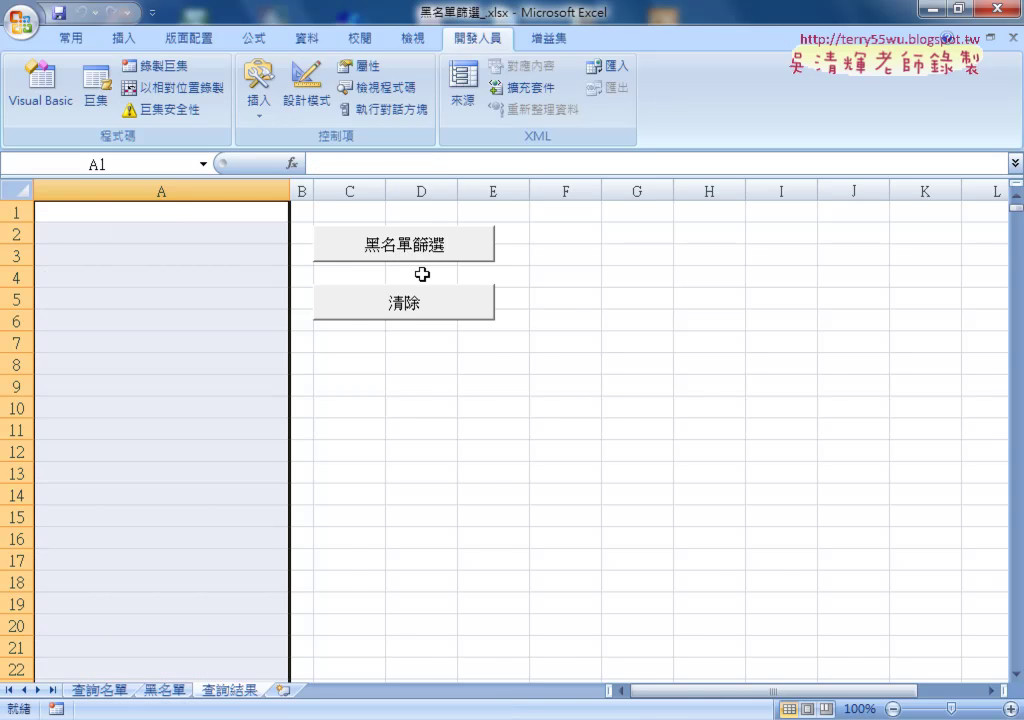
{"action": "left_click", "coordinate": [422, 247]}
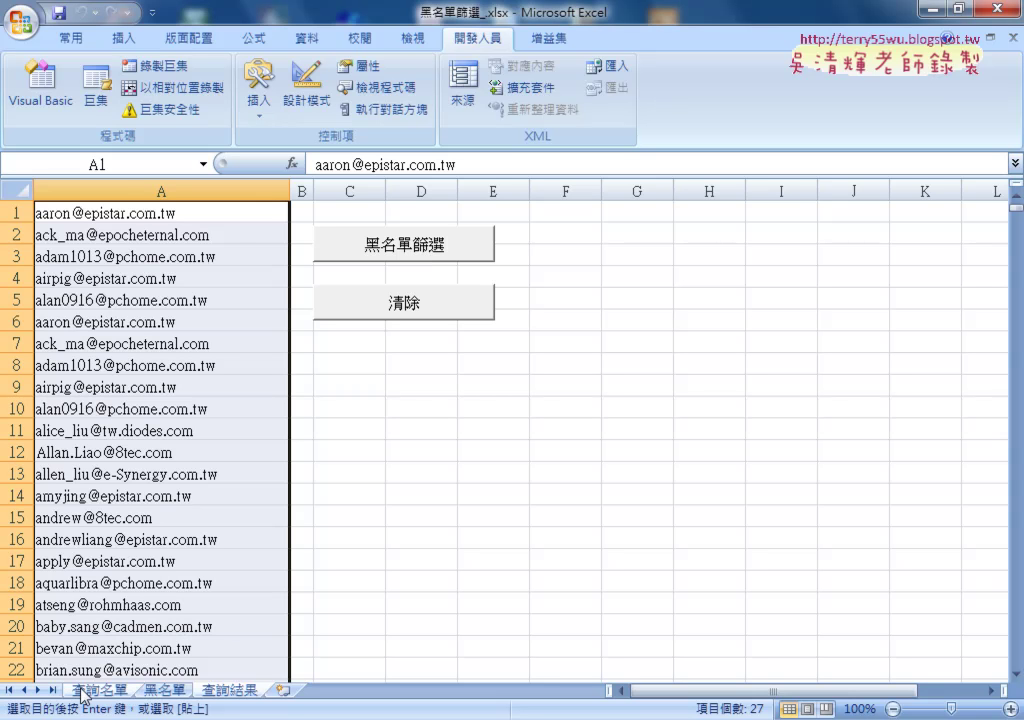
- Confirm the COUNTIF formula in 查詢名單 B2 without changes, then return to 查詢結果
{"action": "left_click", "coordinate": [375, 236]}
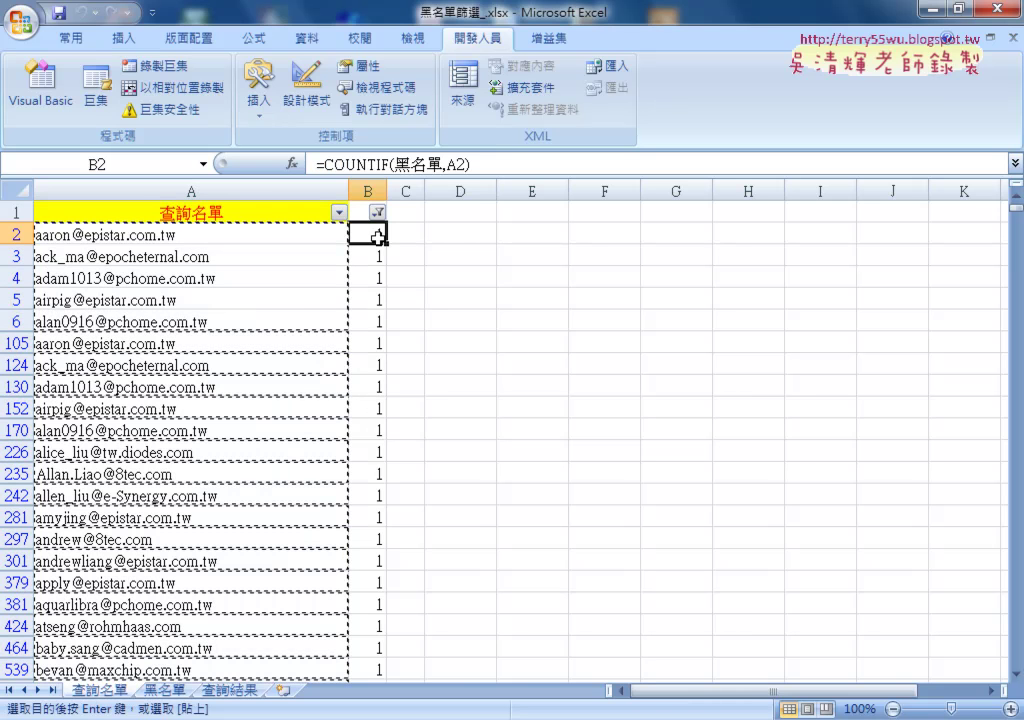
{"action": "double_click", "coordinate": [375, 236]}
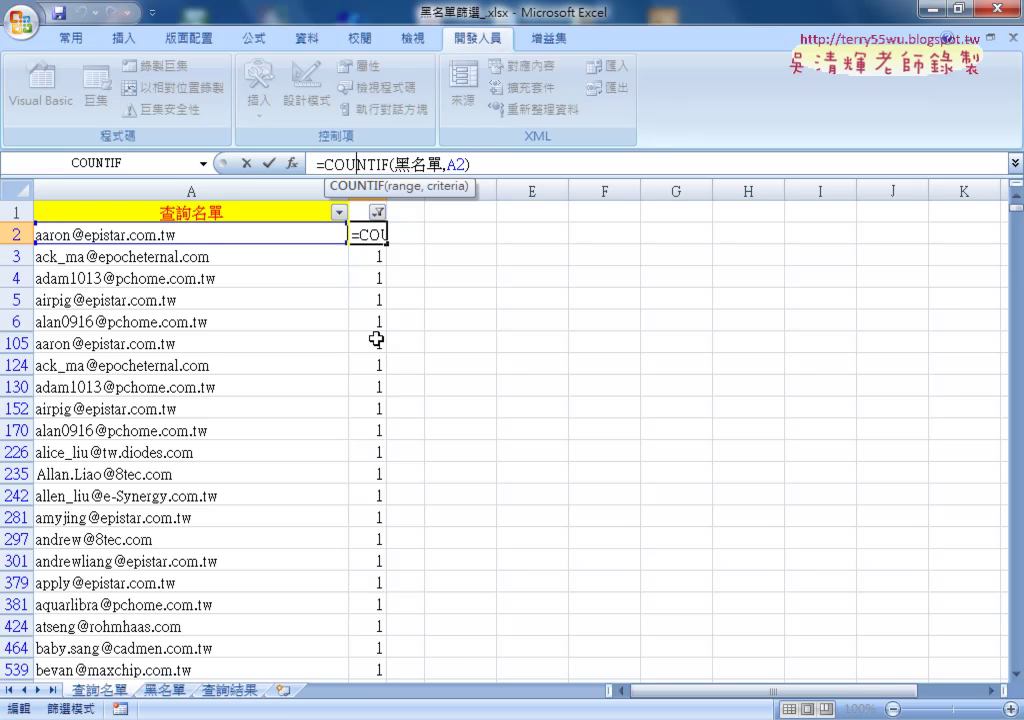
{"action": "left_click", "coordinate": [246, 163]}
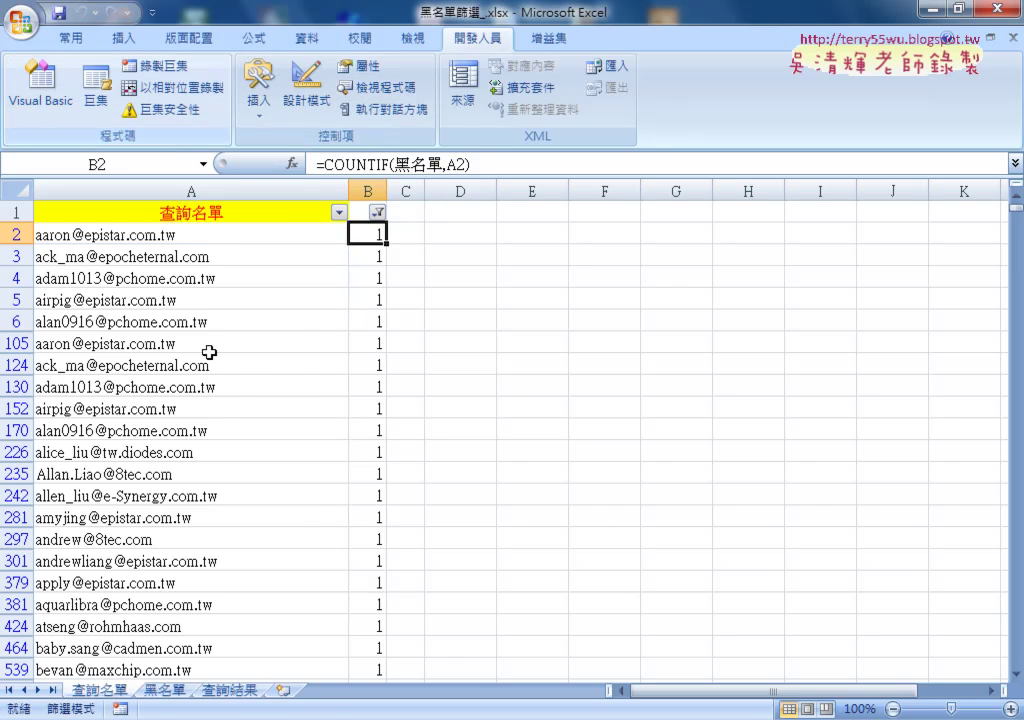
{"action": "left_click", "coordinate": [238, 694]}
- Clear and rerun 黑名單篩選 to refill 27 addresses, then open Module1 in the Visual Basic editor
{"action": "left_click", "coordinate": [421, 305]}
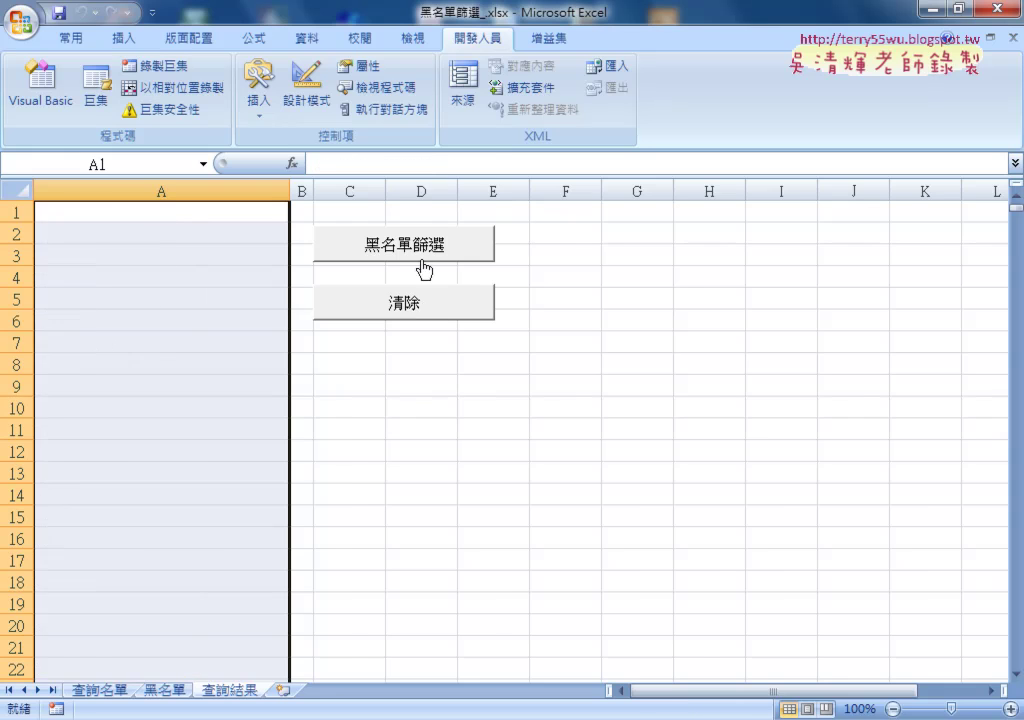
{"action": "left_click", "coordinate": [416, 246]}
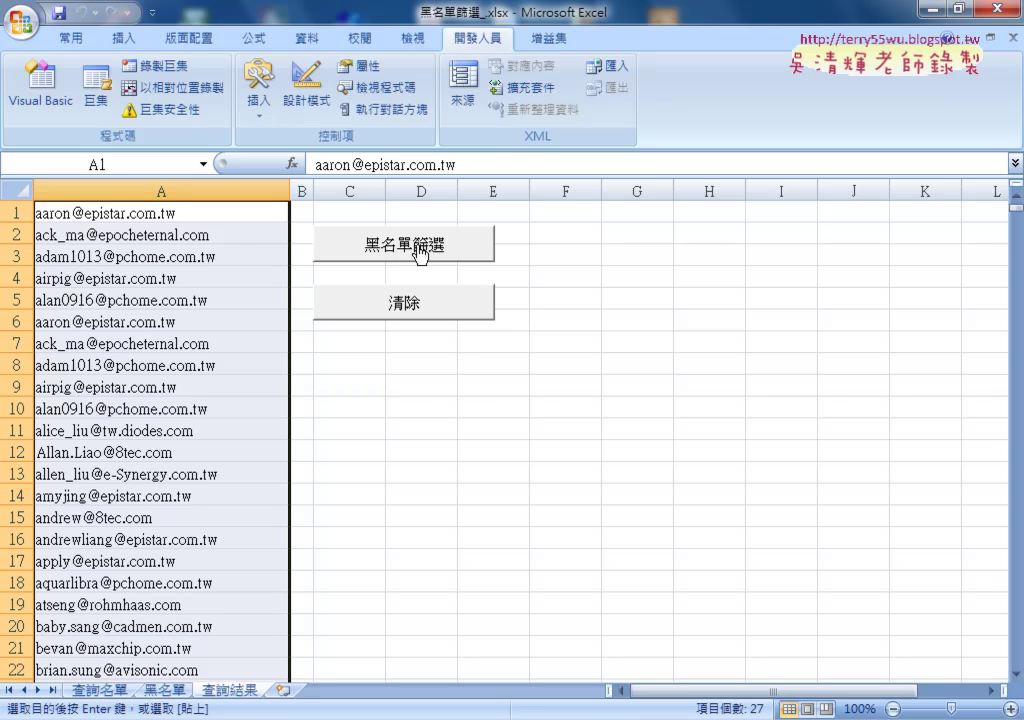
{"action": "left_click", "coordinate": [50, 79]}
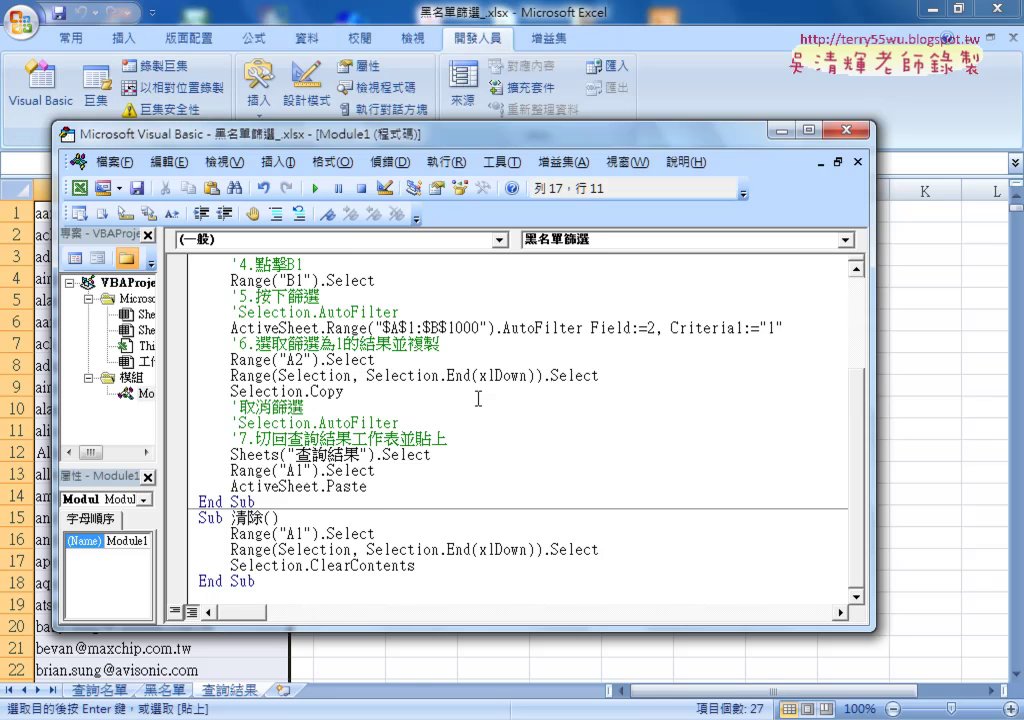
- Insert an indented line under Sub 黑名單篩選() and type 'application.' on it
{"action": "scroll", "coordinate": [478, 398], "scroll_direction": "up", "scroll_amount": 3}
{"action": "left_click", "coordinate": [363, 262]}
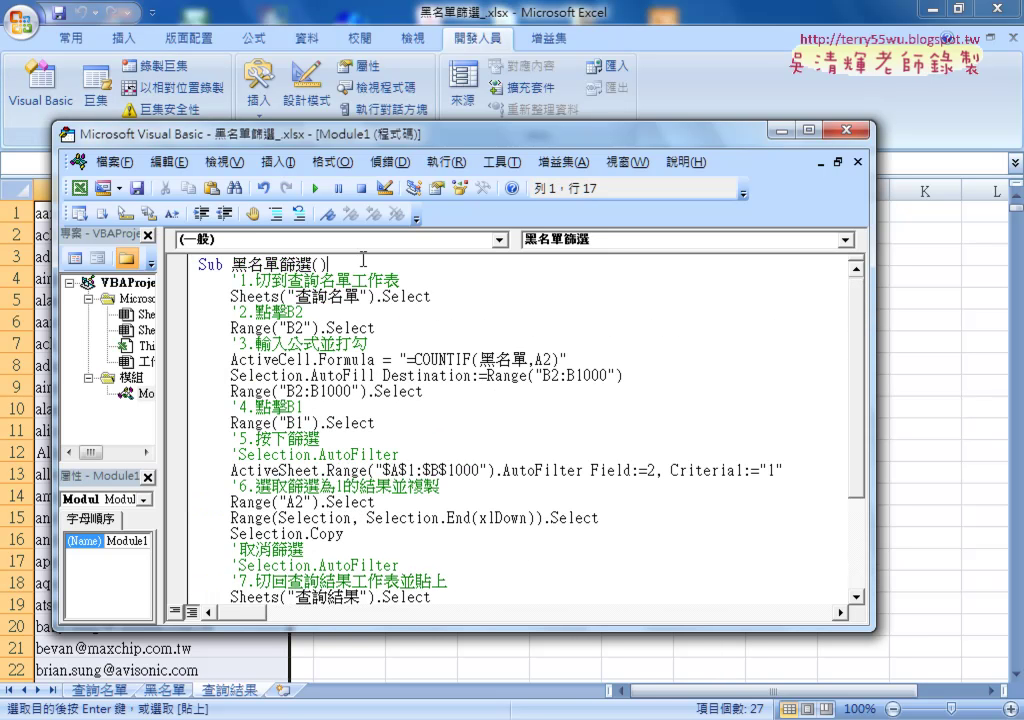
{"action": "key", "text": "Return"}
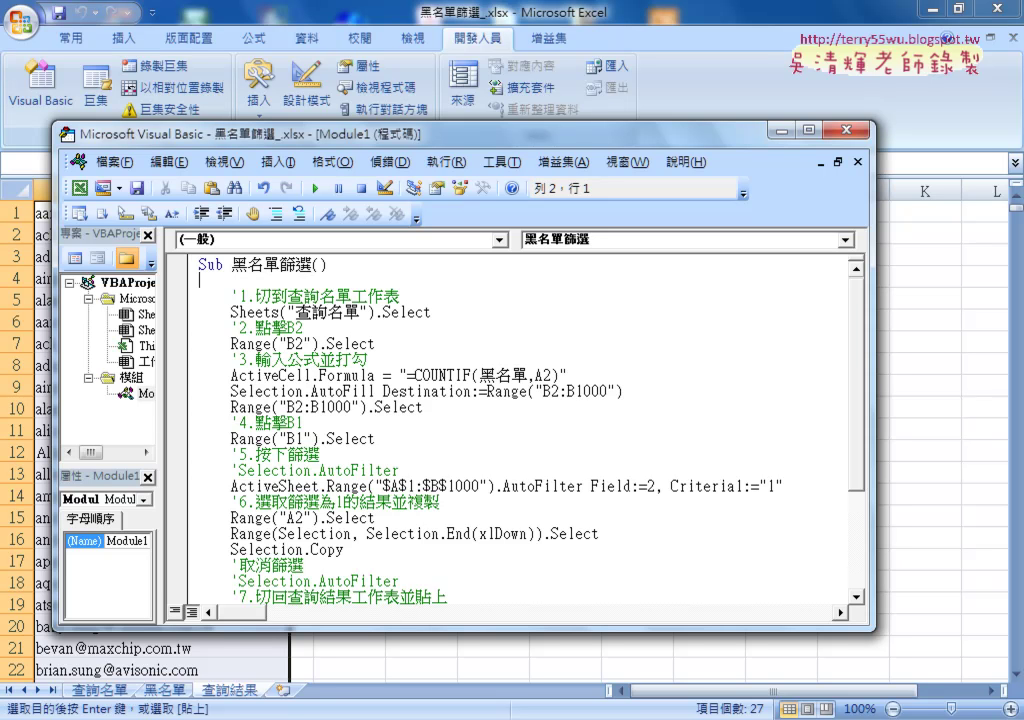
{"action": "key", "text": "Tab"}
{"action": "type", "text": "a"}
{"action": "type", "text": "p"}
{"action": "type", "text": "p"}
{"action": "type", "text": "lica"}
{"action": "type", "text": "tio"}
{"action": "type", "text": "n"}
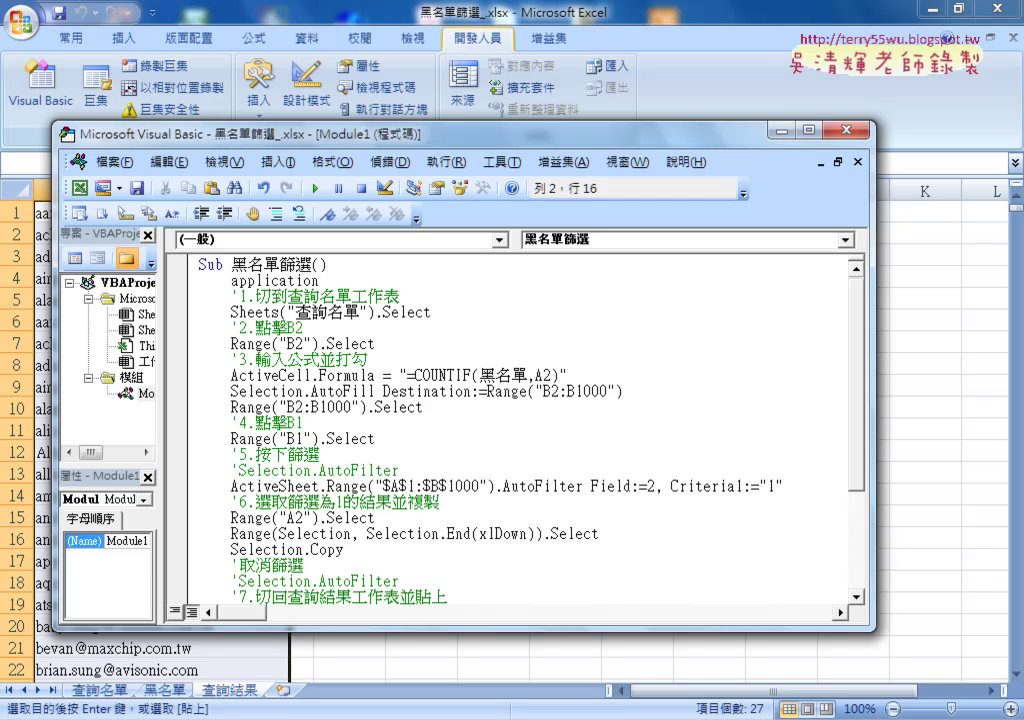
{"action": "type", "text": "."}
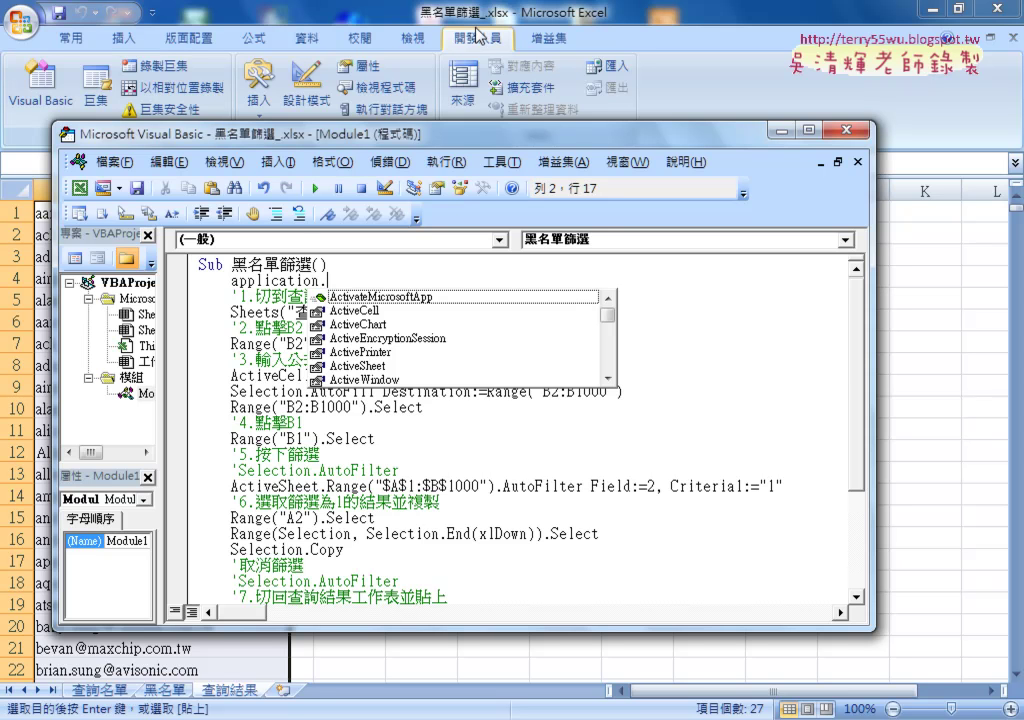
- Complete the line as Application.ScreenUpdating = False using IntelliSense suggestions
{"action": "type", "text": "s"}
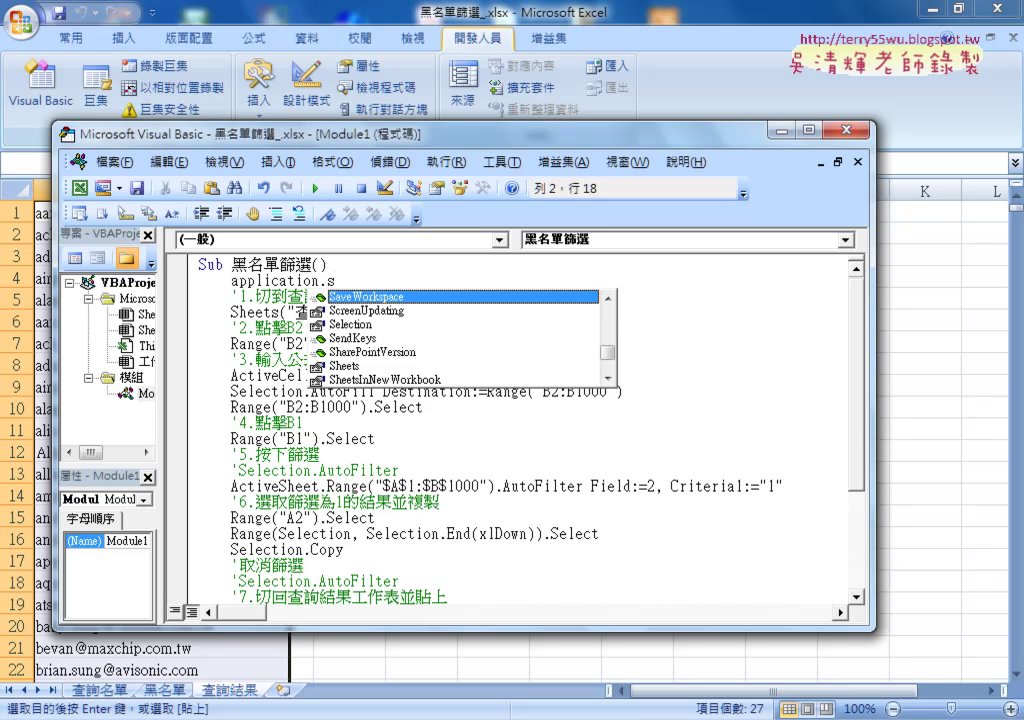
{"action": "key", "text": "Down"}
{"action": "key", "text": "space"}
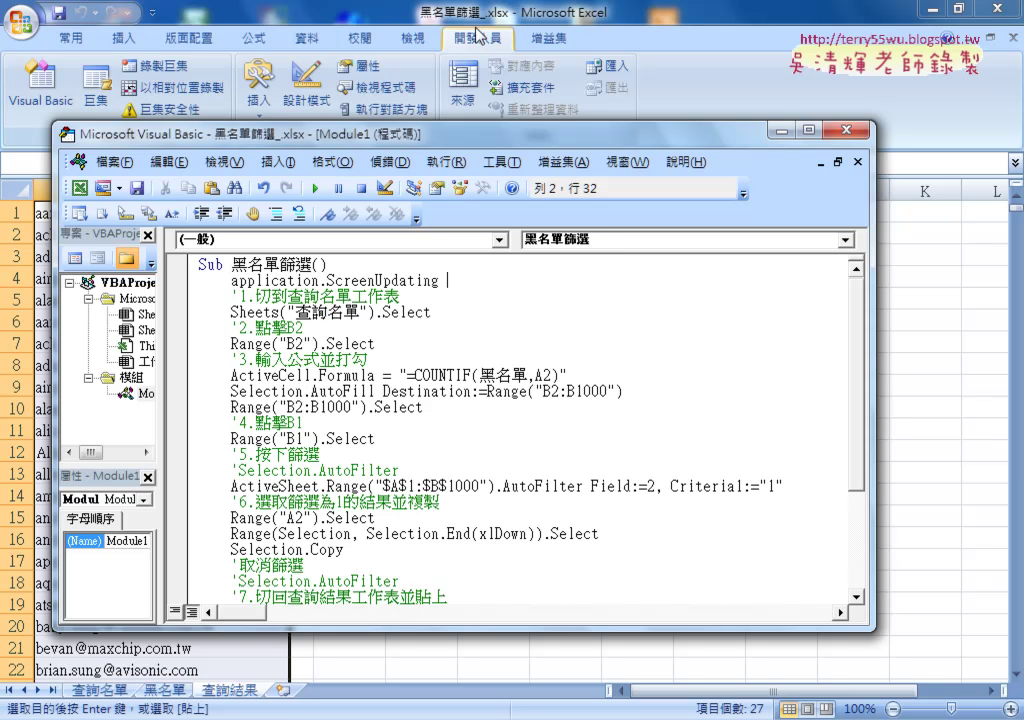
{"action": "type", "text": "="}
{"action": "key", "text": "Down"}
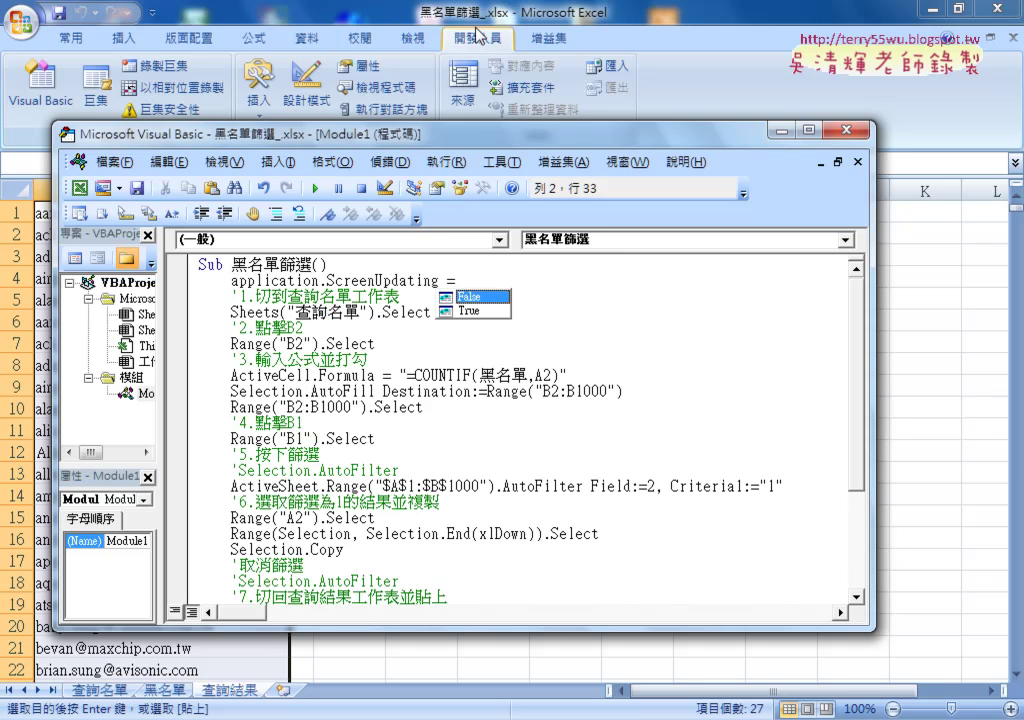
{"action": "key", "text": "Down"}
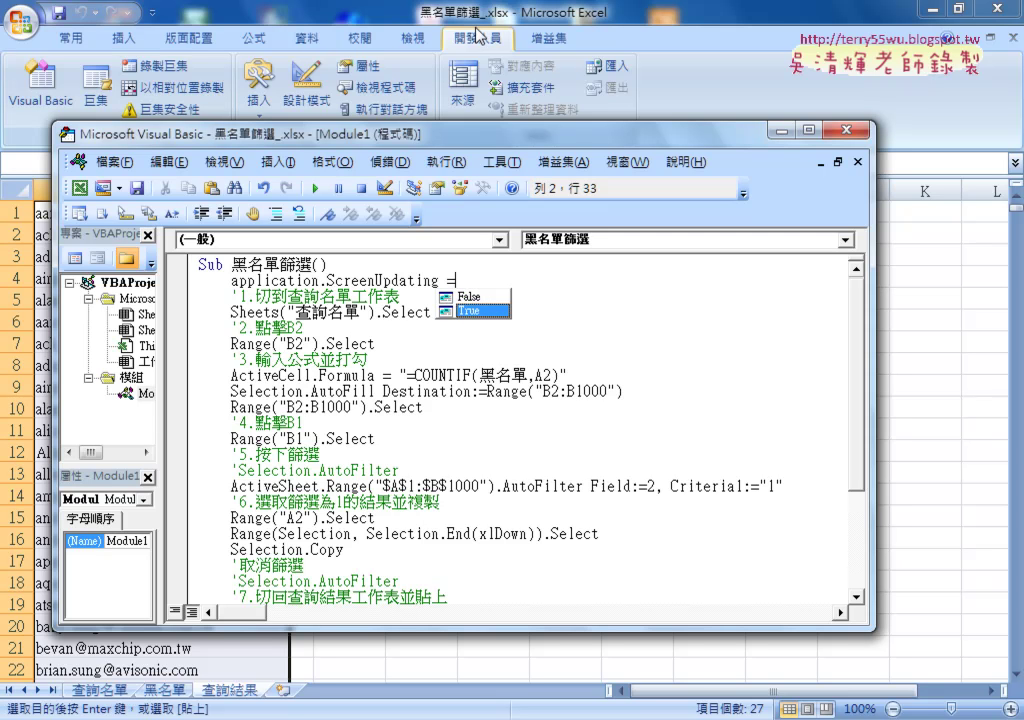
{"action": "key", "text": "Up"}
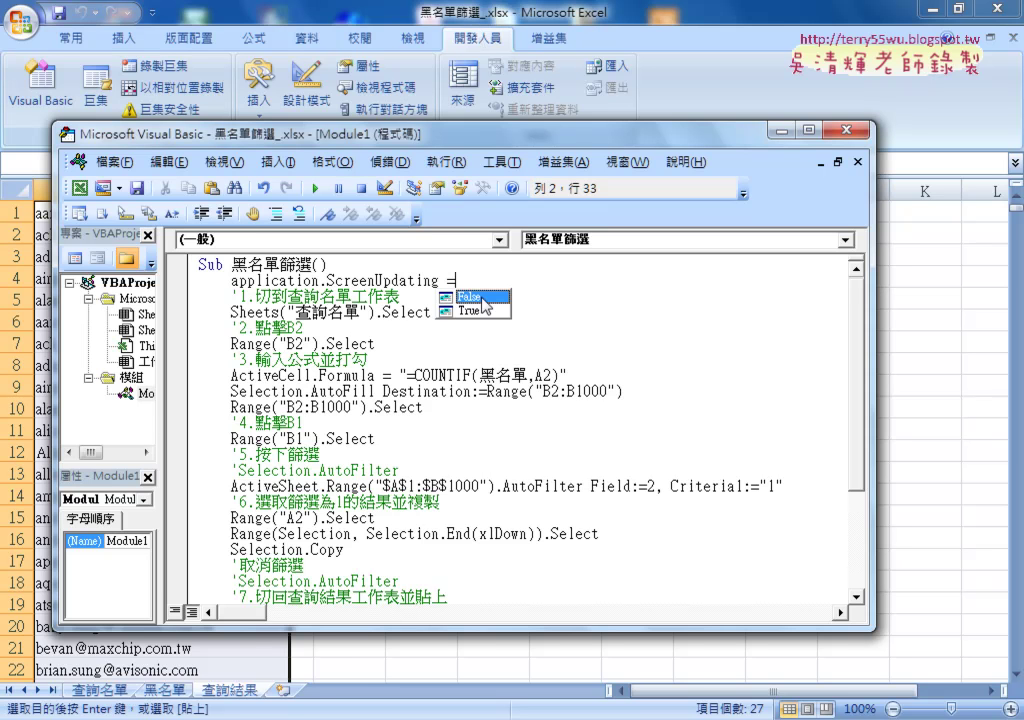
{"action": "key", "text": "Tab"}
- Let the new ScreenUpdating line auto-format, select it, and return to the worksheet
{"action": "left_click", "coordinate": [573, 333]}
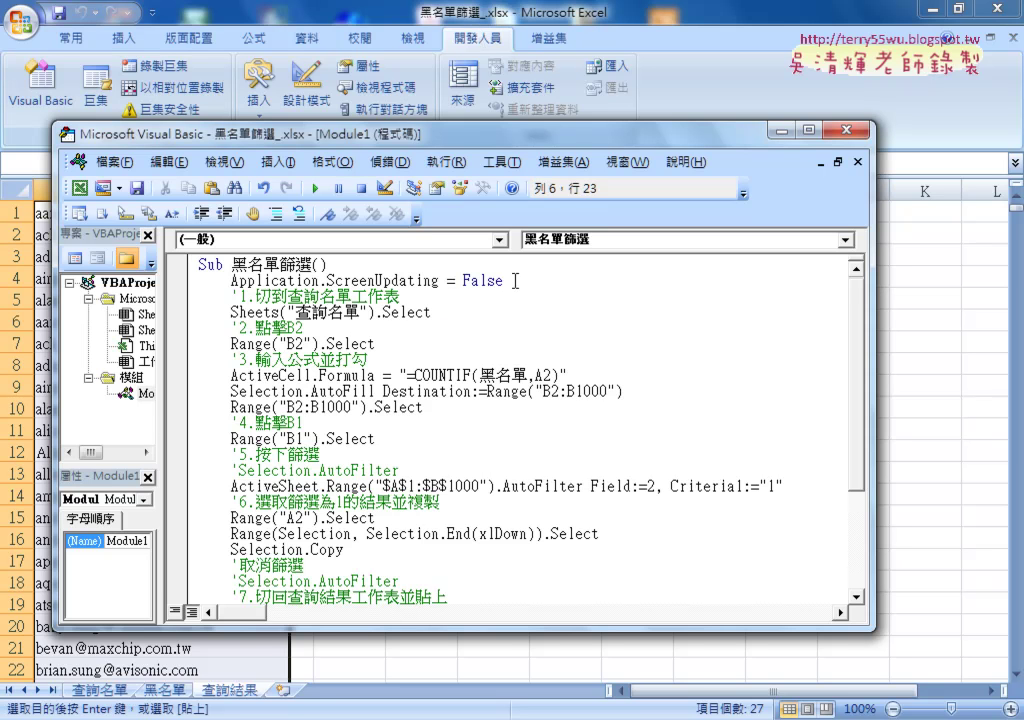
{"action": "mouse_move", "coordinate": [505, 281]}
{"action": "left_mouse_down"}
{"action": "mouse_move", "coordinate": [264, 264]}
{"action": "mouse_move", "coordinate": [231, 281]}
{"action": "left_mouse_up"}
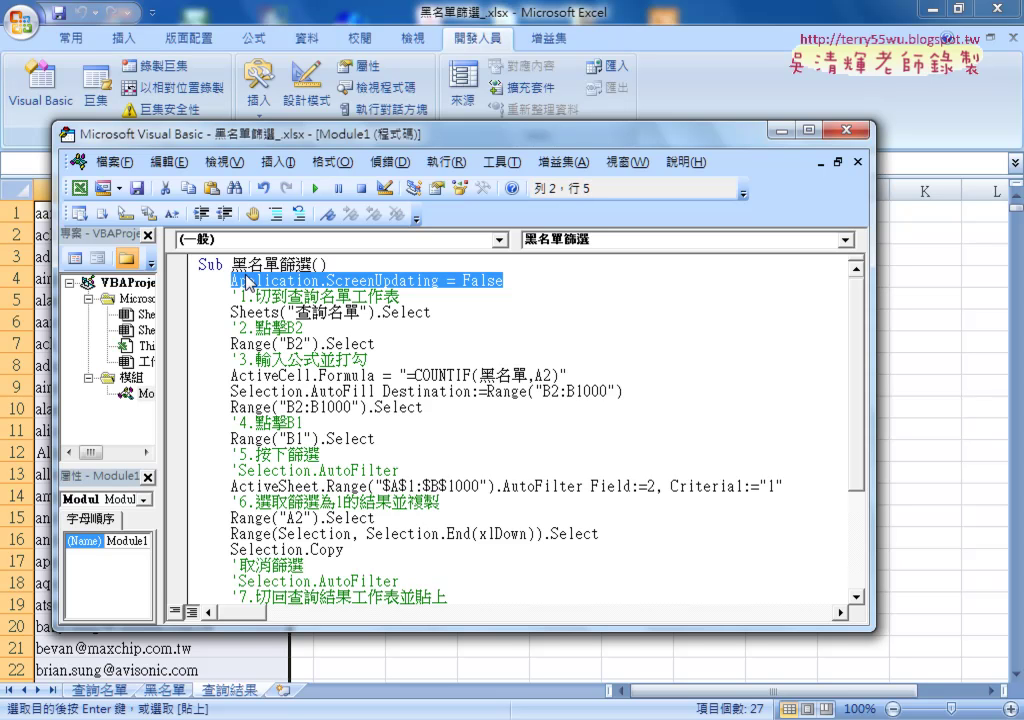
{"action": "left_click", "coordinate": [912, 398]}
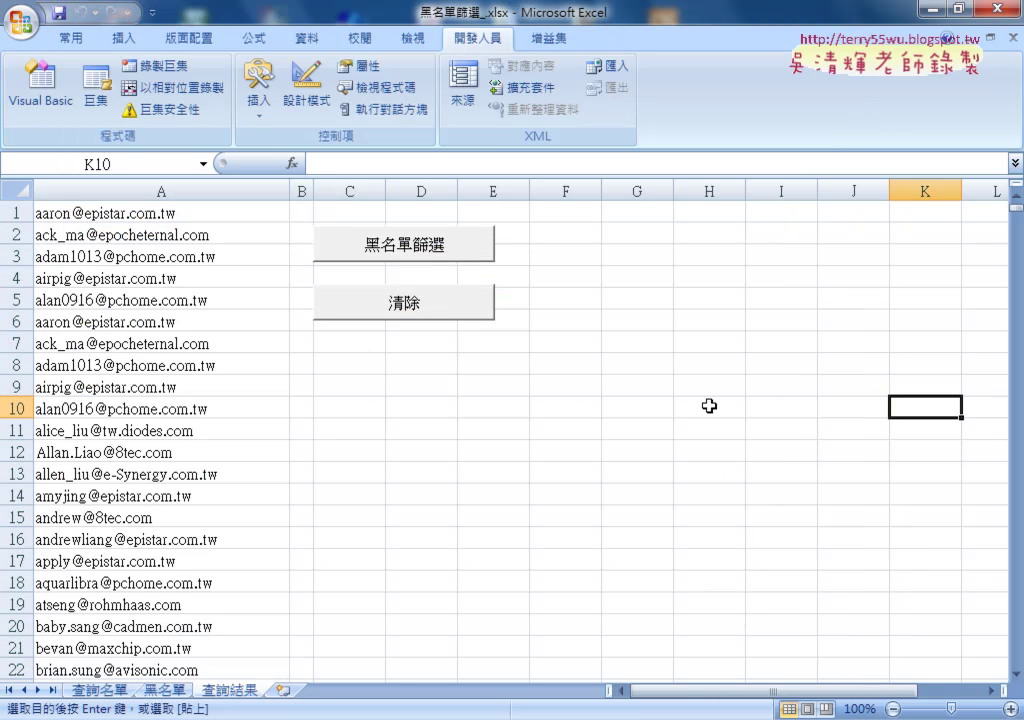
- Test the revised macro: clear column A, run 黑名單篩選 twice, then clear the results
{"action": "left_click", "coordinate": [448, 316]}
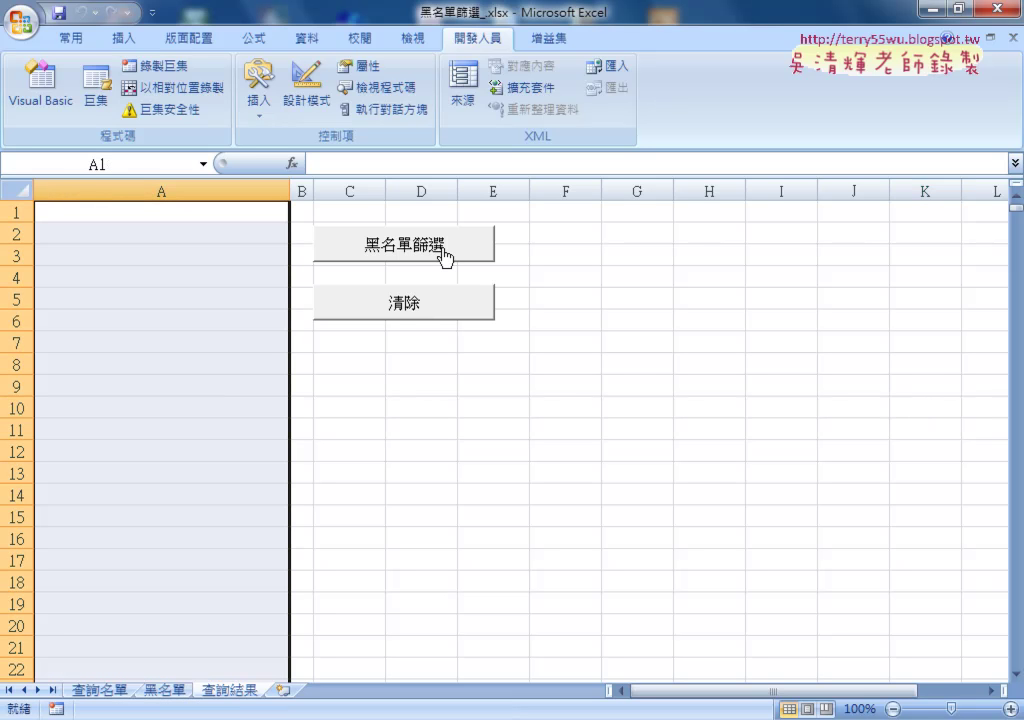
{"action": "left_click", "coordinate": [445, 248]}
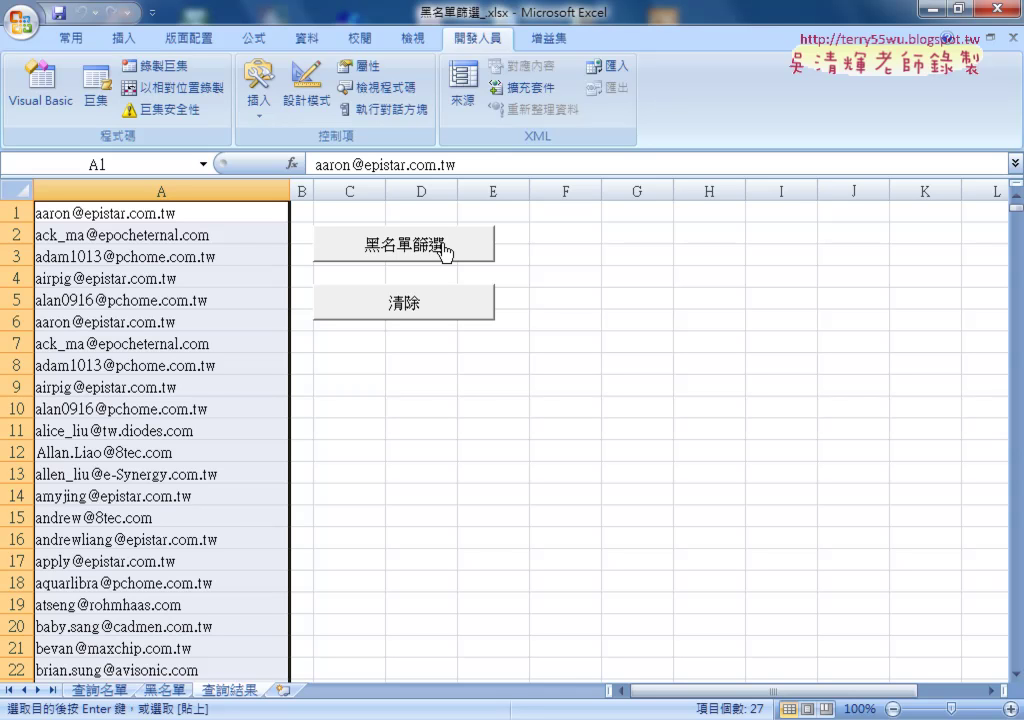
{"action": "left_click", "coordinate": [443, 305]}
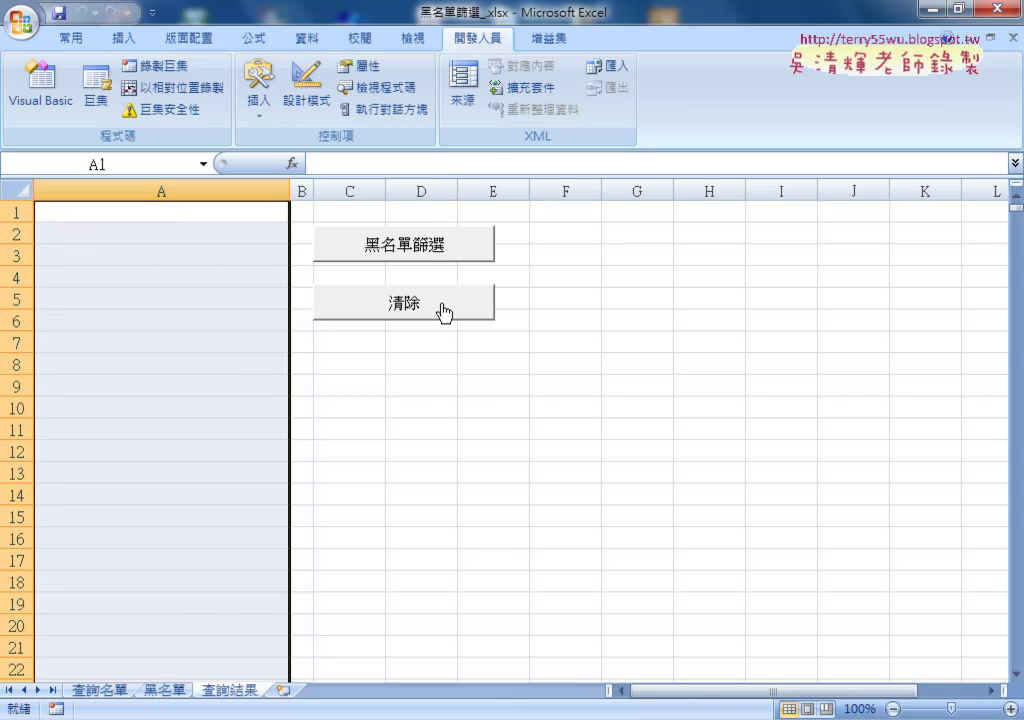
{"action": "left_click", "coordinate": [427, 246]}
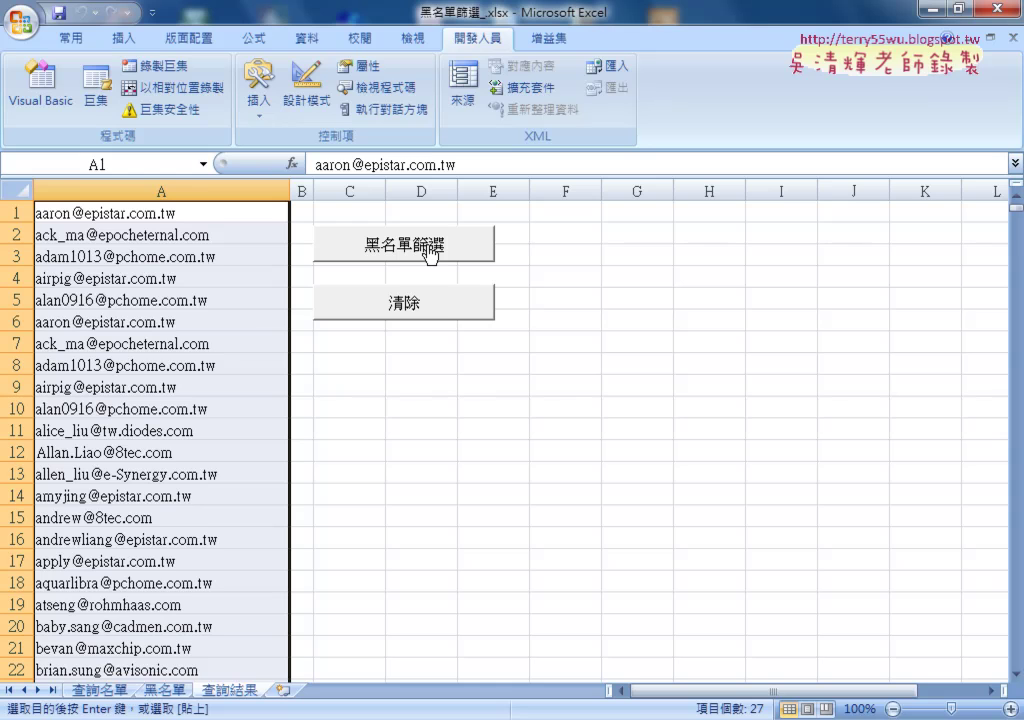
{"action": "left_click", "coordinate": [438, 306]}
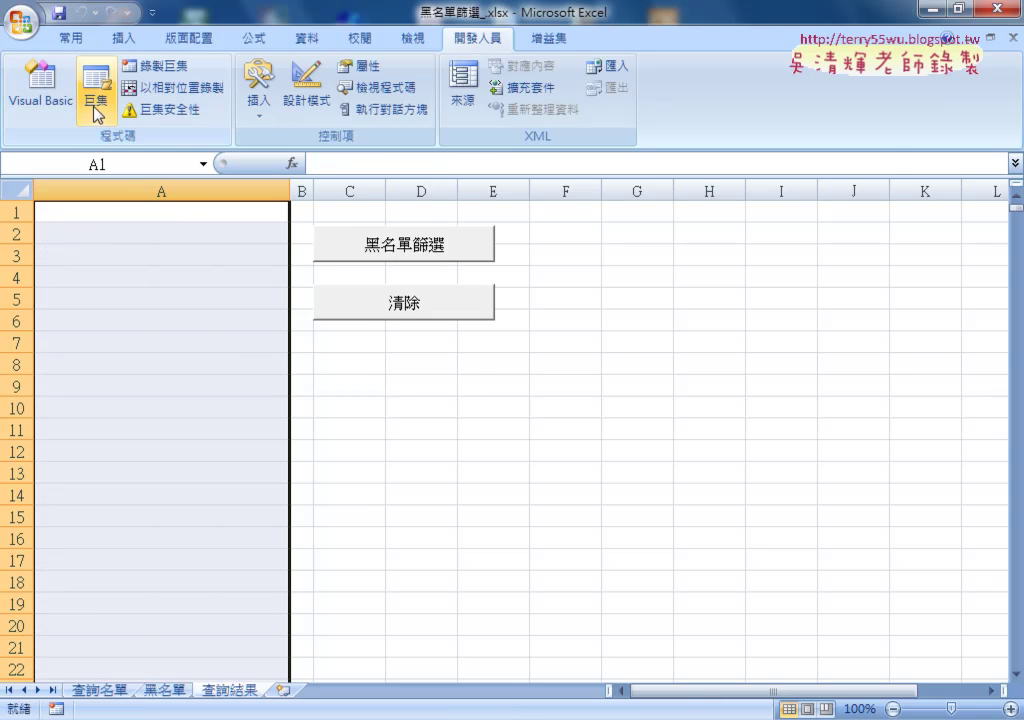
- Open the macro code and reposition and enlarge the VBA editor window
{"action": "left_click", "coordinate": [40, 88]}
{"action": "left_click_drag", "start_coordinate": [519, 146], "coordinate": [584, 91]}
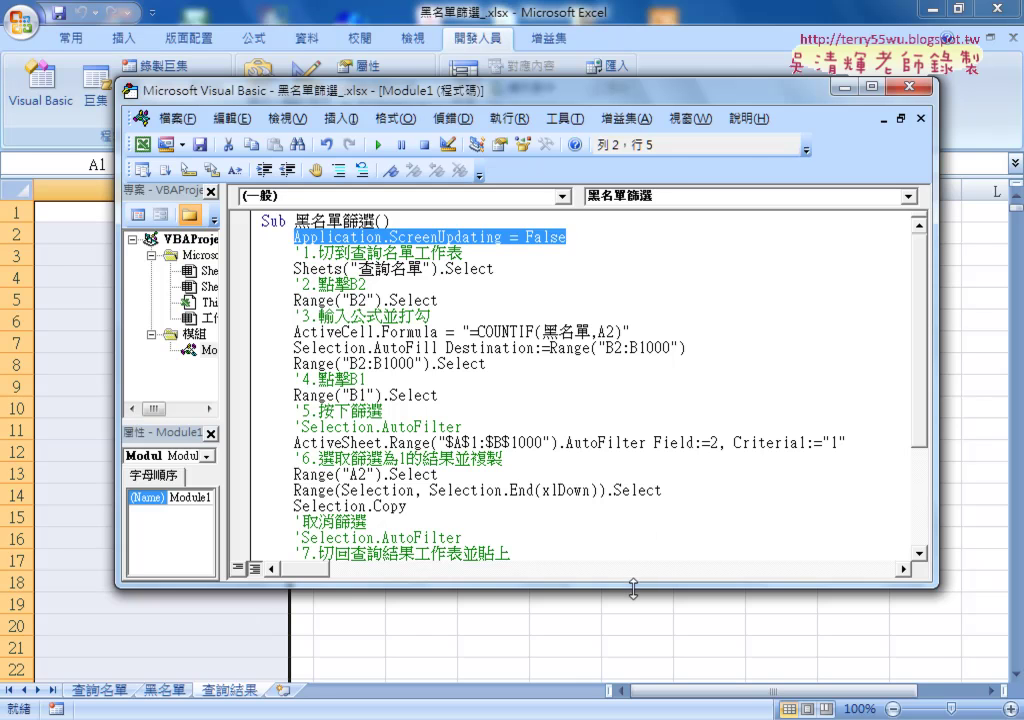
{"action": "left_click_drag", "start_coordinate": [633, 589], "coordinate": [633, 650]}
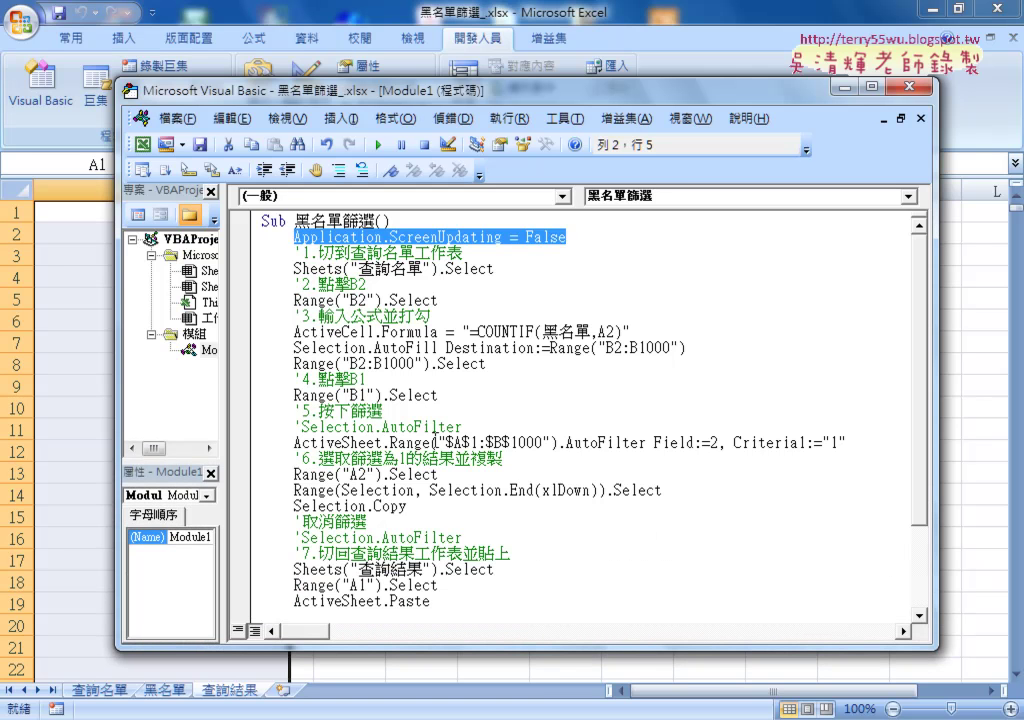
{"action": "key", "text": "Escape"}
{"action": "scroll", "coordinate": [585, 276], "scroll_direction": "down", "scroll_amount": 2}
- Add Application.ScreenUpdating = True on a new line after ActiveSheet.Paste
{"action": "left_click", "coordinate": [452, 489]}
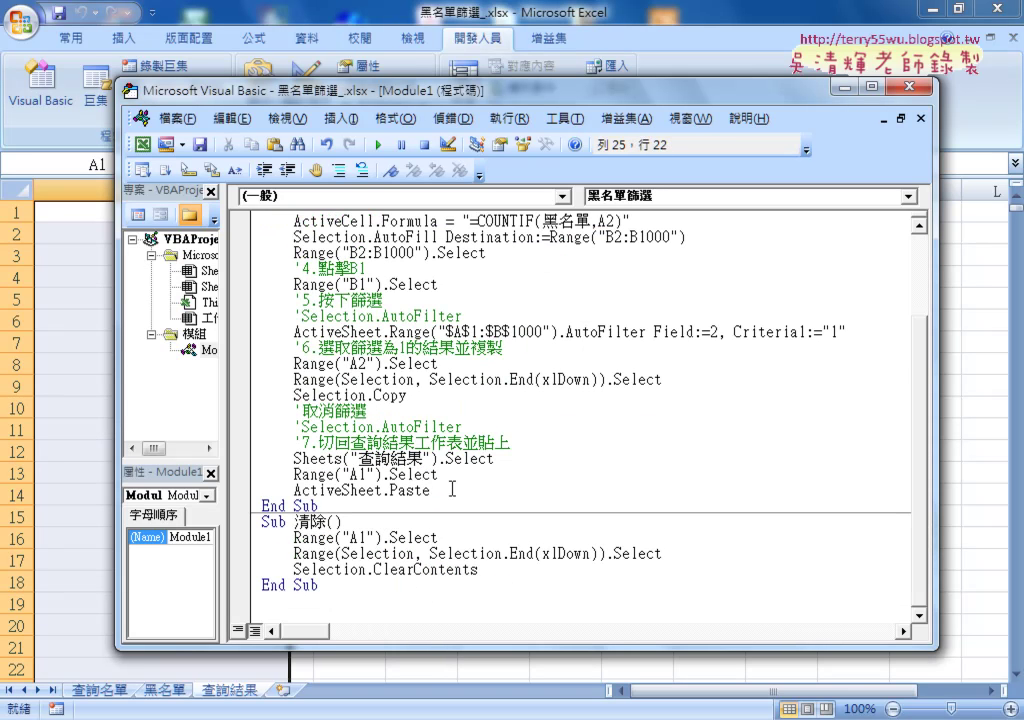
{"action": "key", "text": "Return"}
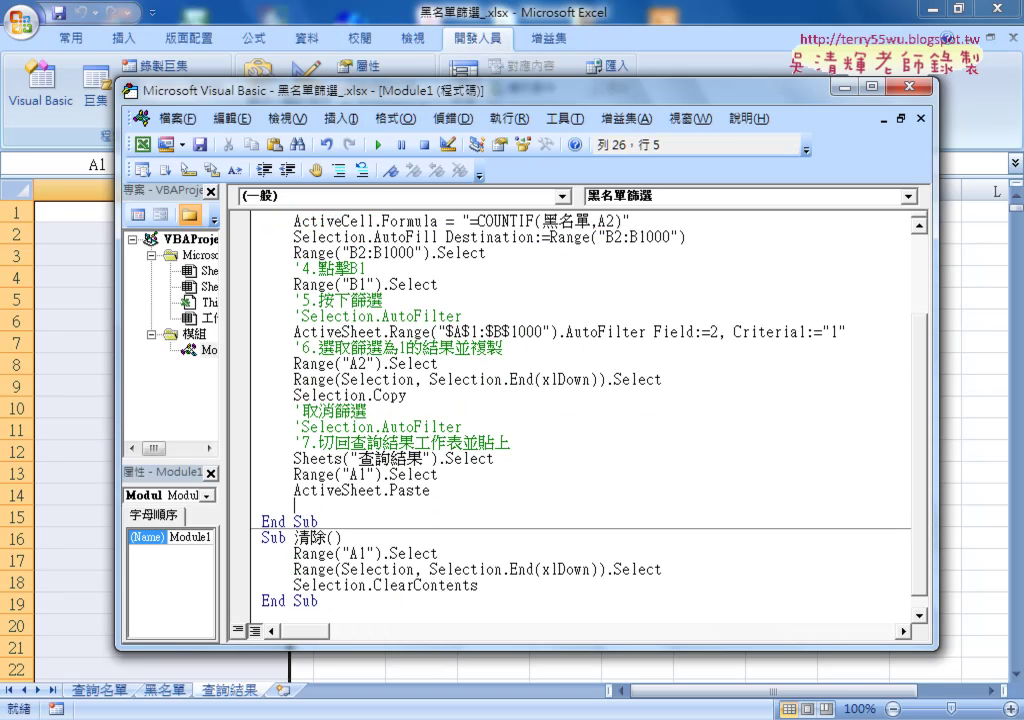
{"action": "type", "text": "Application.ScreenUpdating = False"}
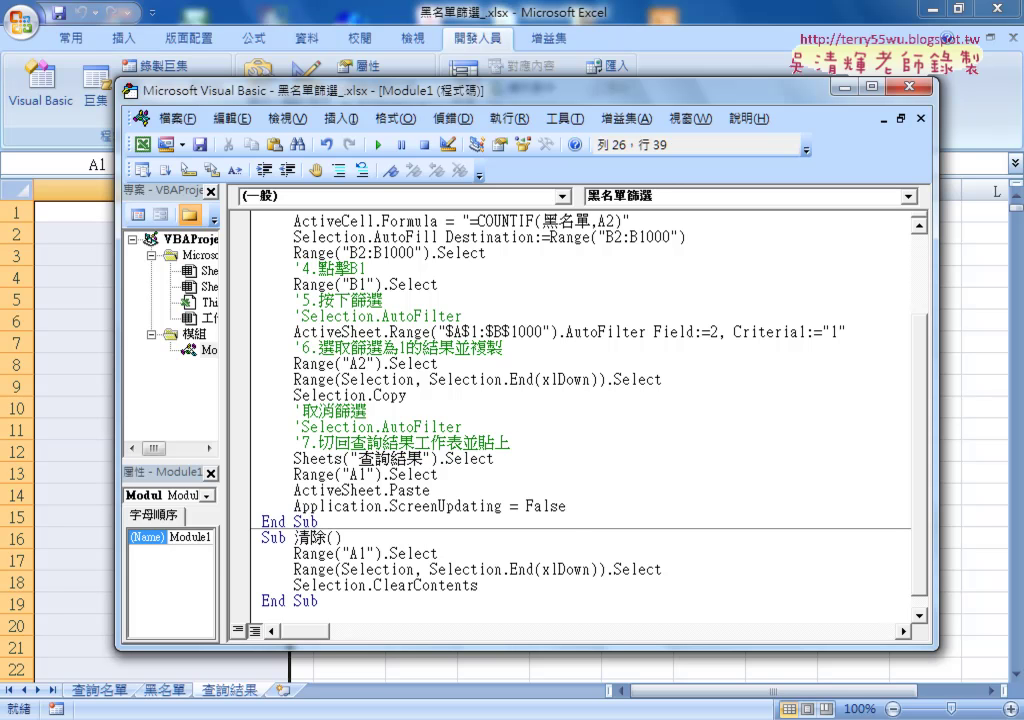
{"action": "key", "text": "BackSpace"}
{"action": "key", "text": "BackSpace"}
{"action": "key", "text": "BackSpace"}
{"action": "key", "text": "BackSpace"}
{"action": "key", "text": "BackSpace"}
{"action": "key", "text": "BackSpace"}
{"action": "key", "text": "BackSpace"}
{"action": "type", "text": "="}
{"action": "key", "text": "Down"}
{"action": "key", "text": "space"}
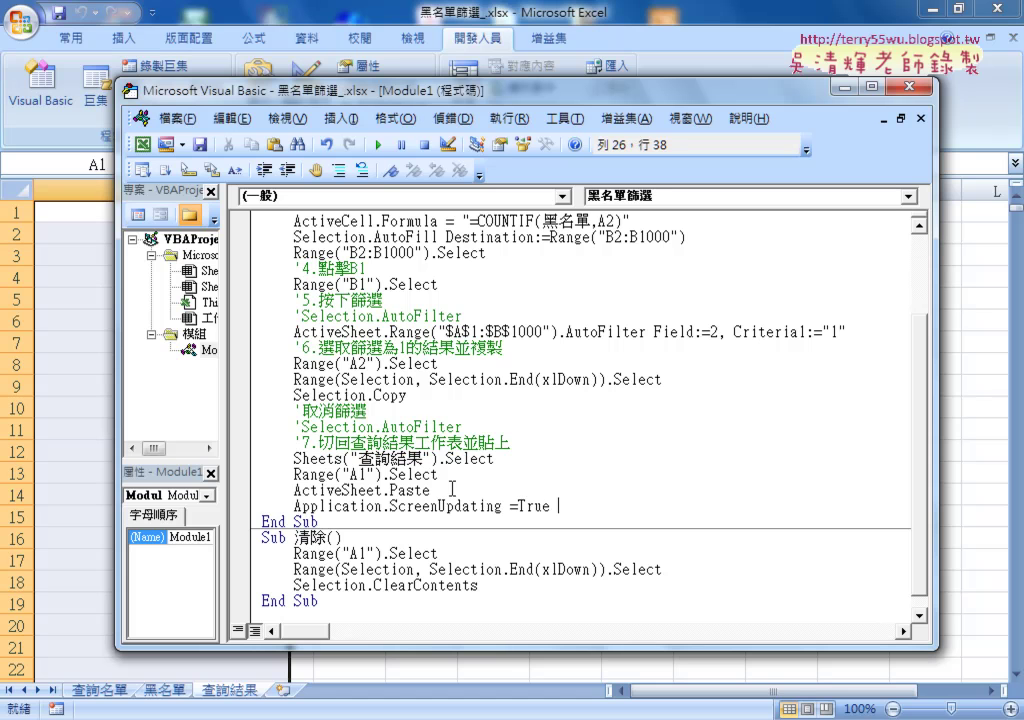